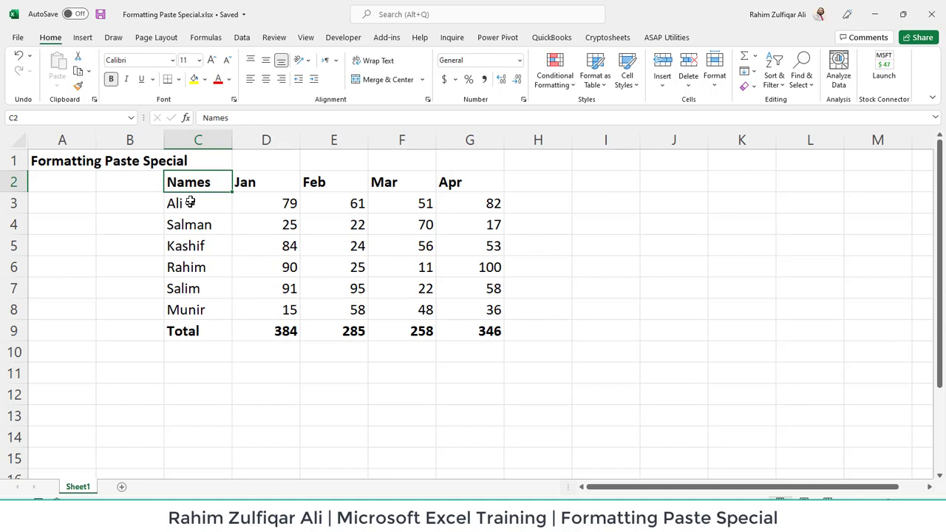
Step: Examine the monthly sales table with names, Jan–Apr figures and the Total row
drag(195, 184, 490, 329)
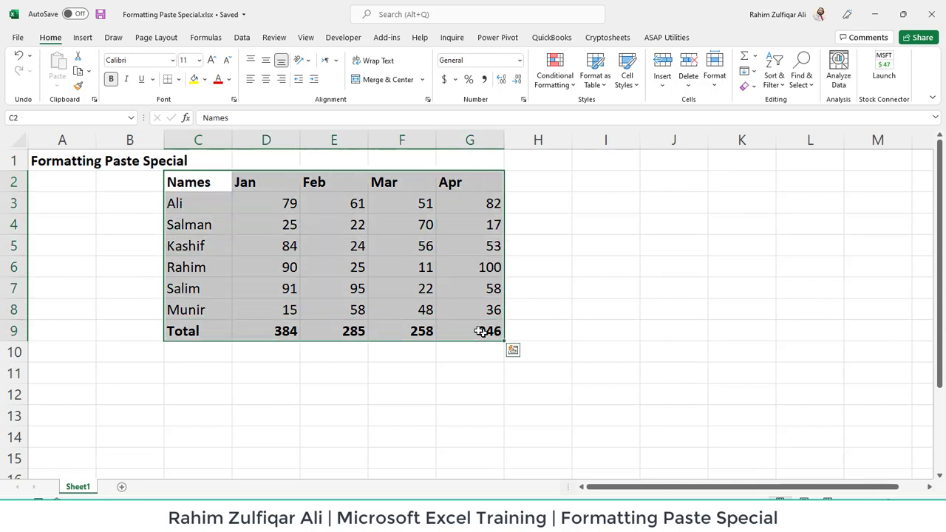
drag(190, 202, 207, 303)
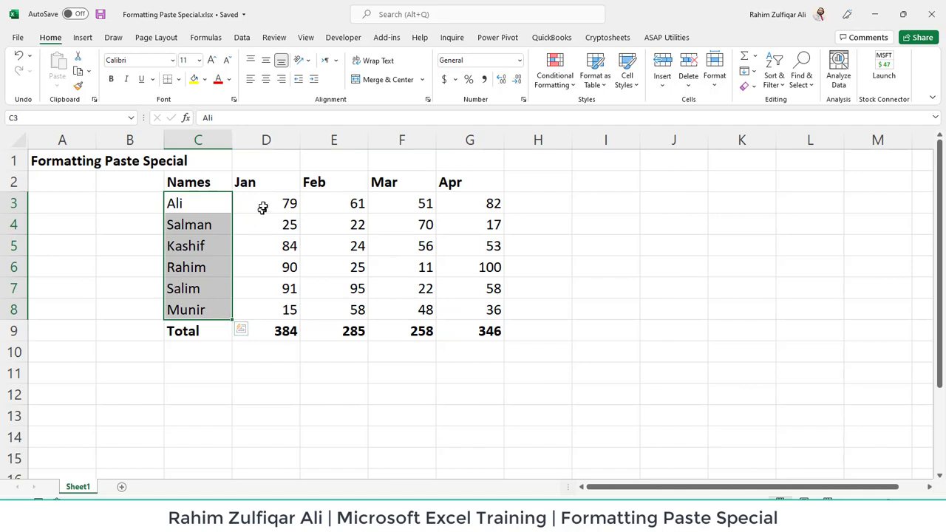
drag(258, 182, 464, 182)
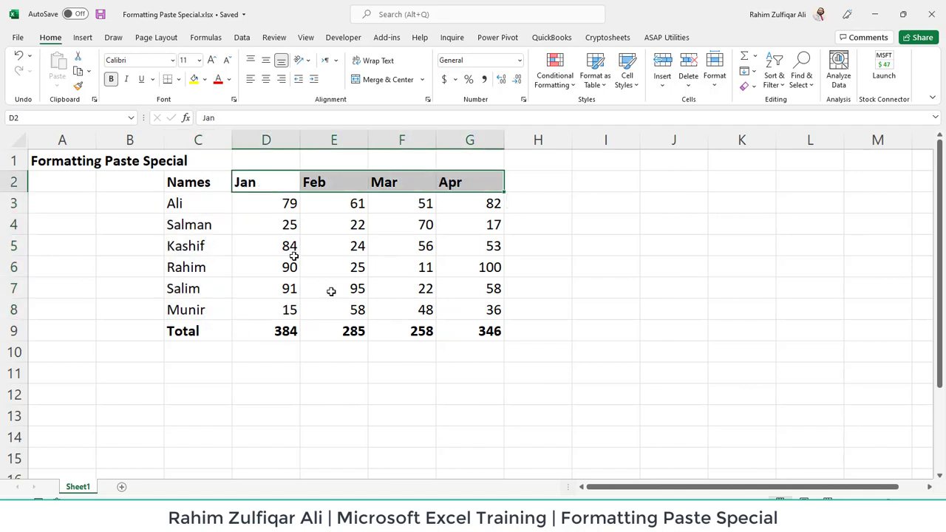
click(357, 310)
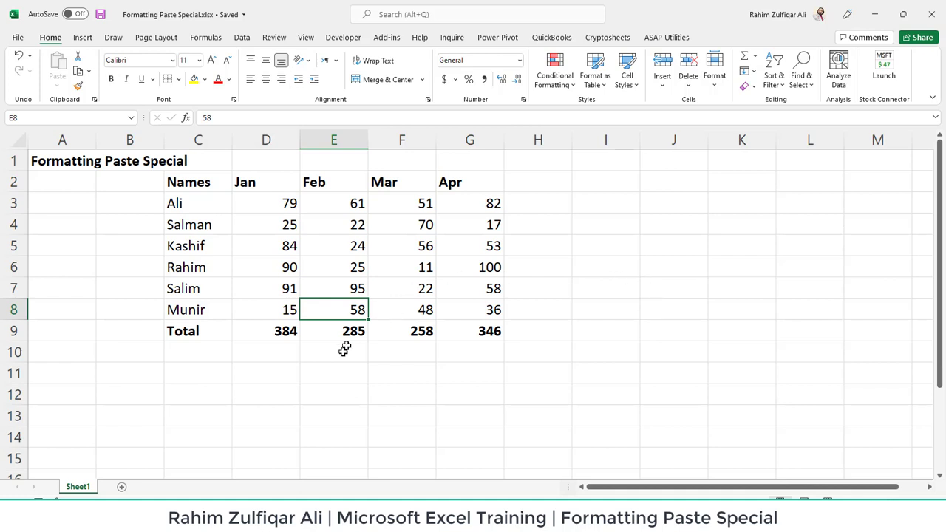
Step: Copy the Jan total in D9, paste it normally into J9 and inspect the pasted formula
click(288, 339)
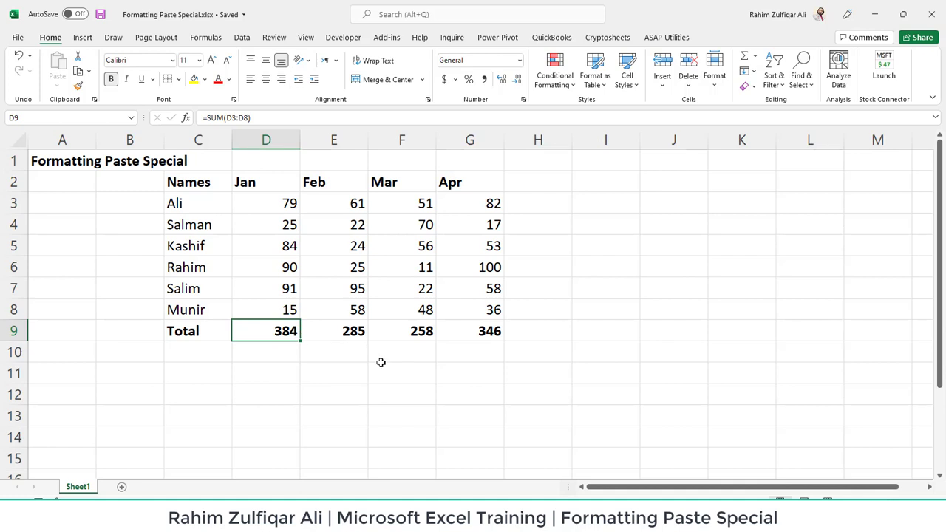
key(ctrl+c)
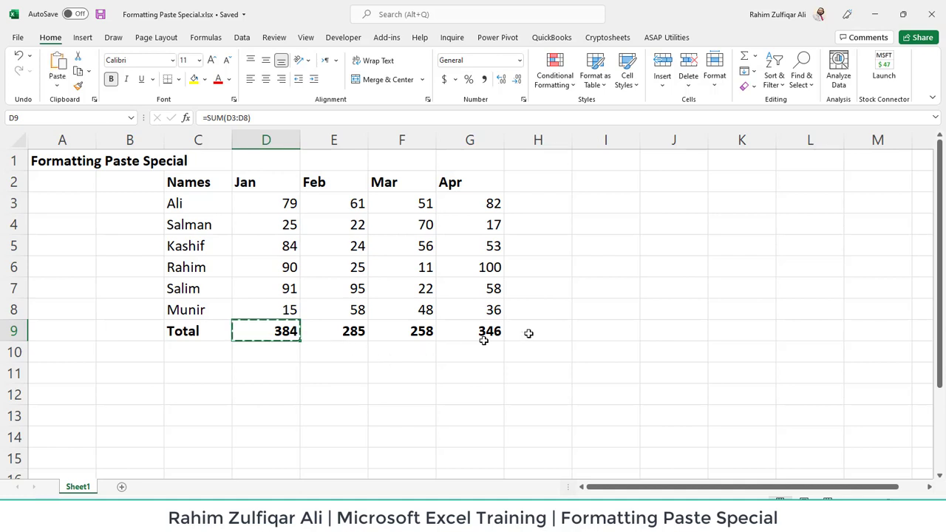
click(687, 331)
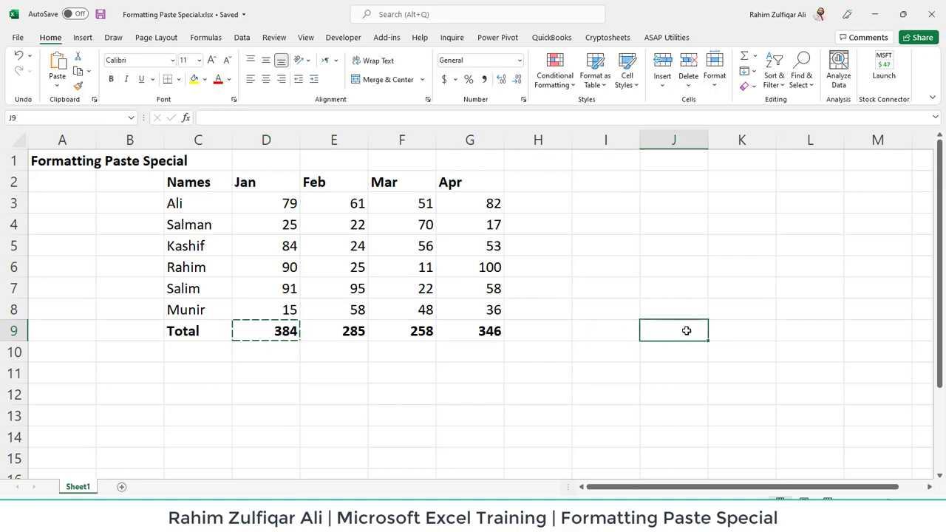
key(ctrl+v)
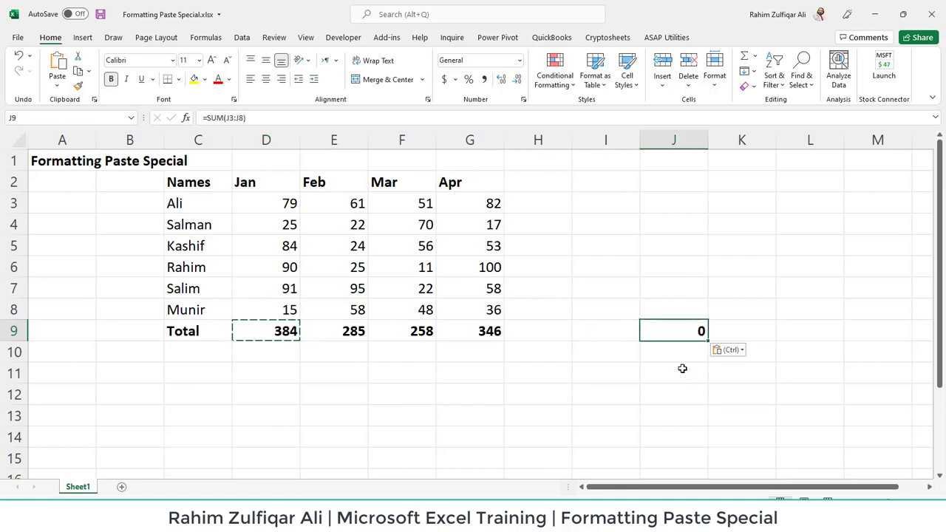
double_click(685, 332)
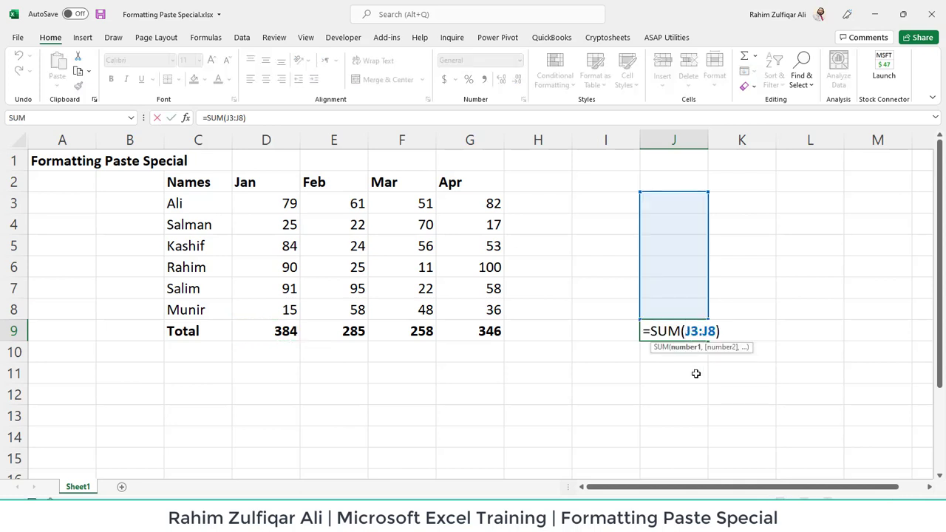
drag(681, 334, 714, 337)
key(ctrl+Return)
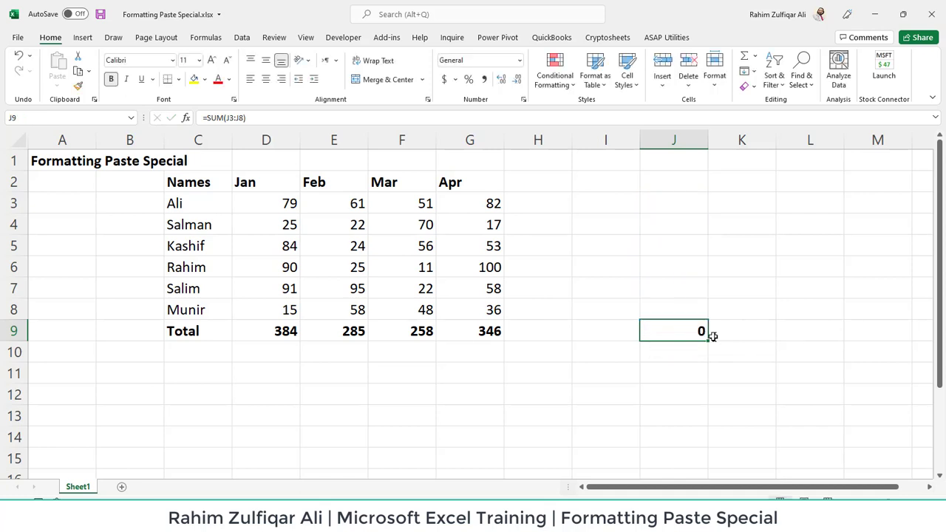
Step: Inspect the SUM formula in the Jan total cell D9
click(287, 336)
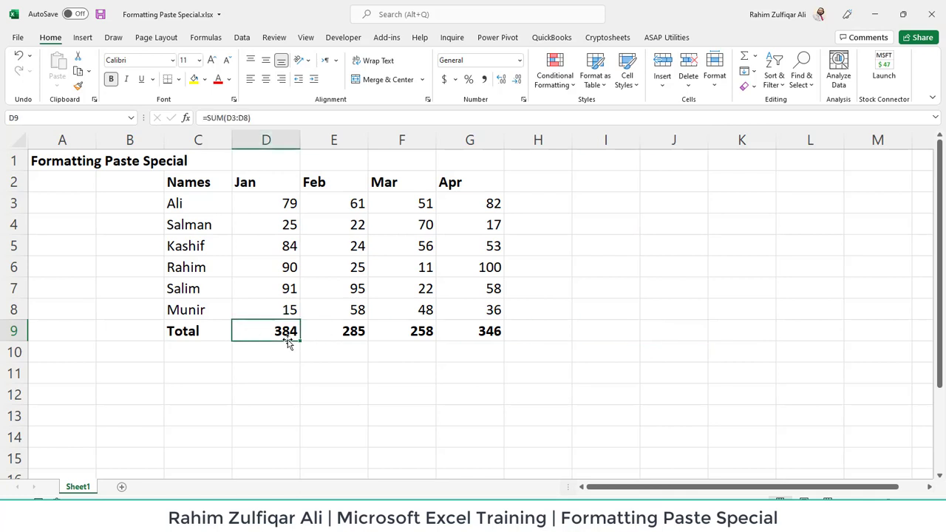
double_click(288, 332)
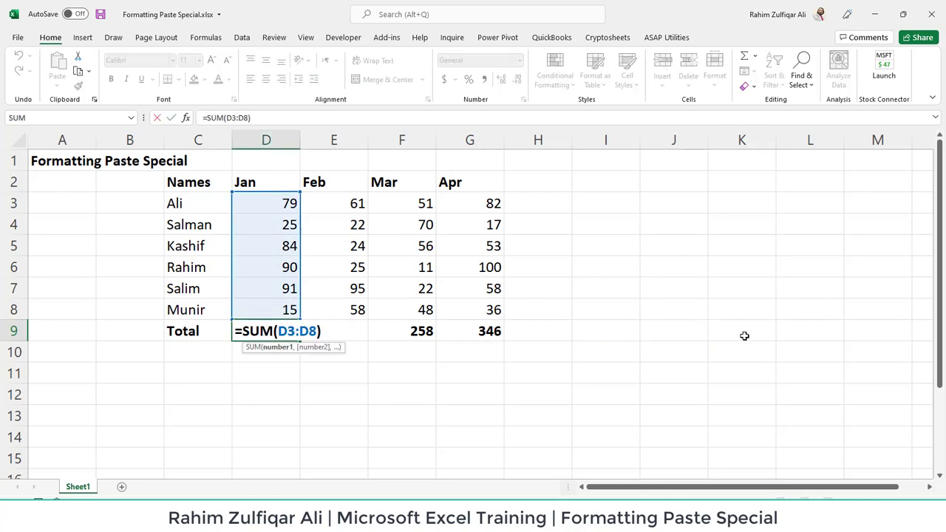
key(Escape)
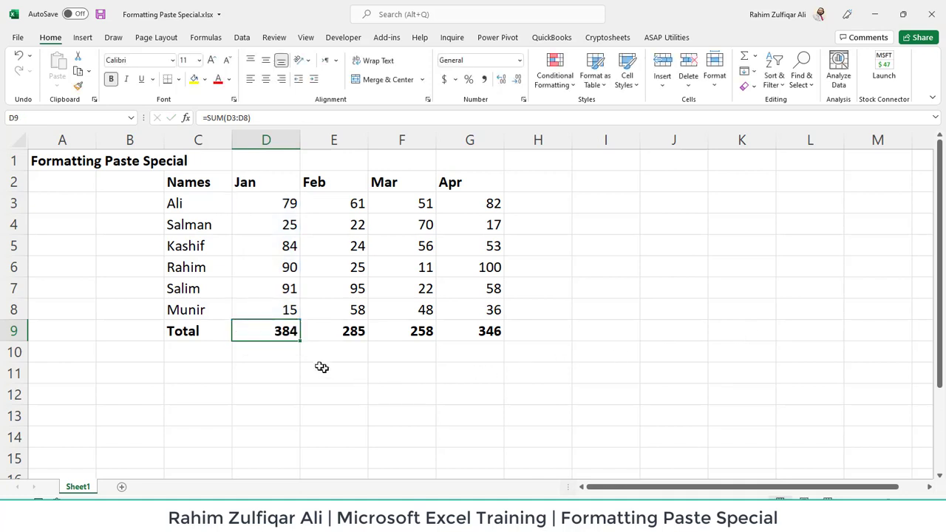
double_click(271, 333)
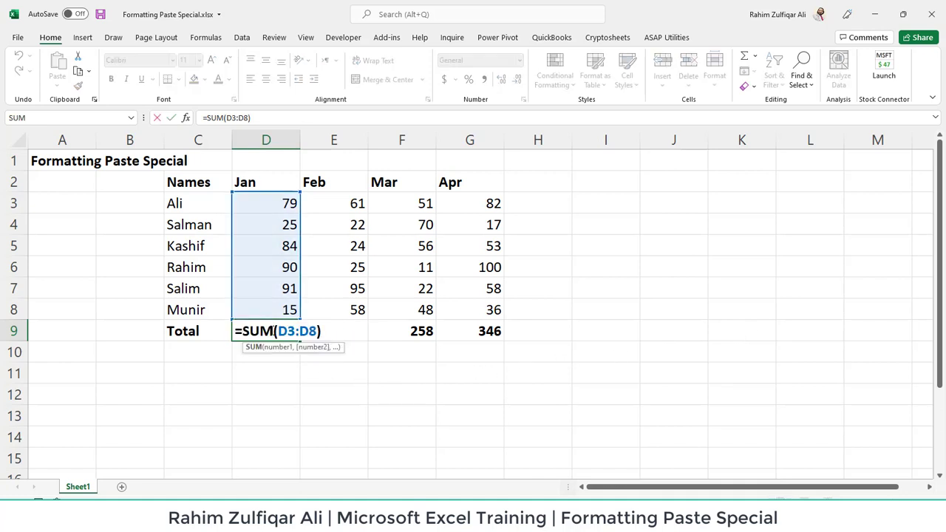
key(Escape)
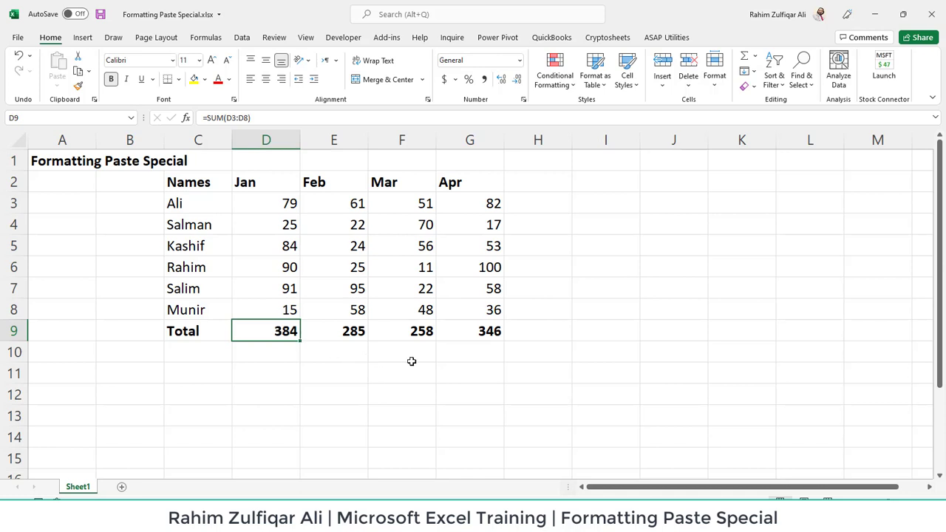
Step: Copy the Jan total D9 and paste only its value into J4 using Paste Special Values
key(ctrl+c)
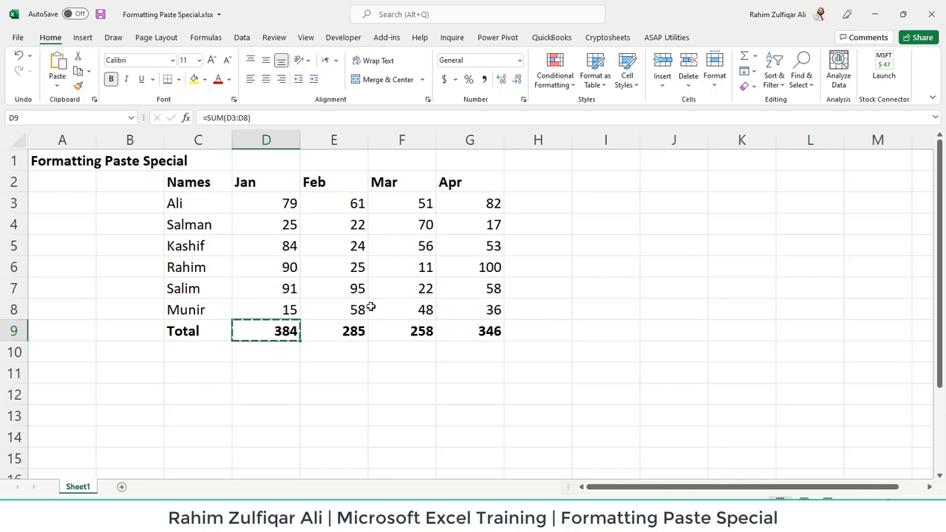
click(56, 88)
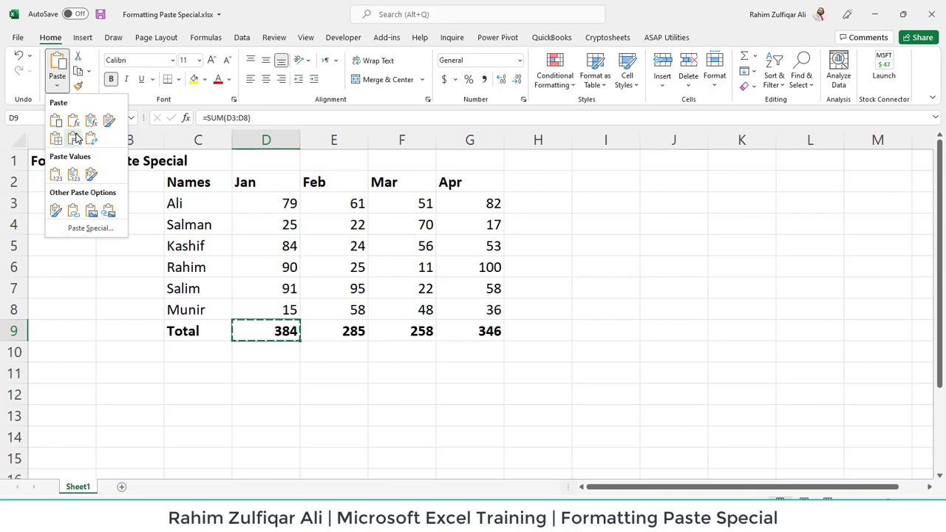
click(86, 229)
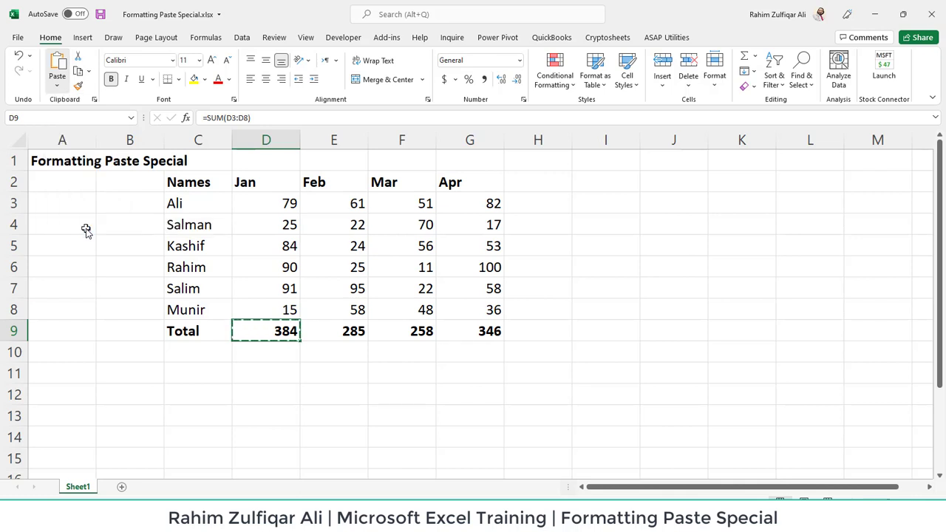
drag(478, 138, 686, 130)
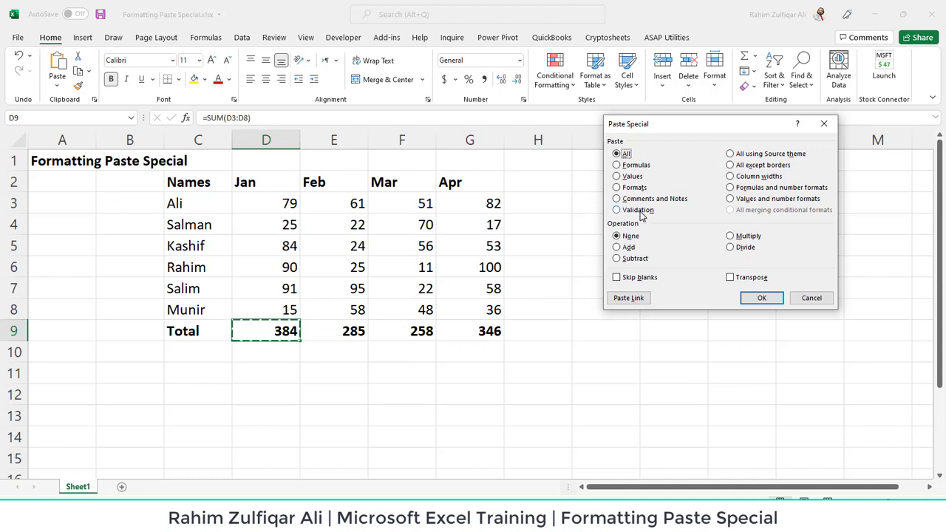
click(813, 298)
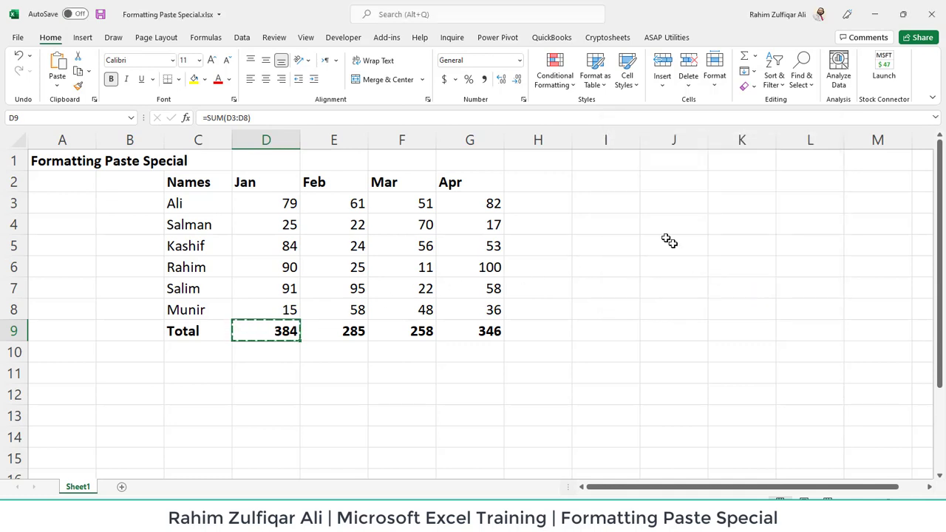
click(676, 224)
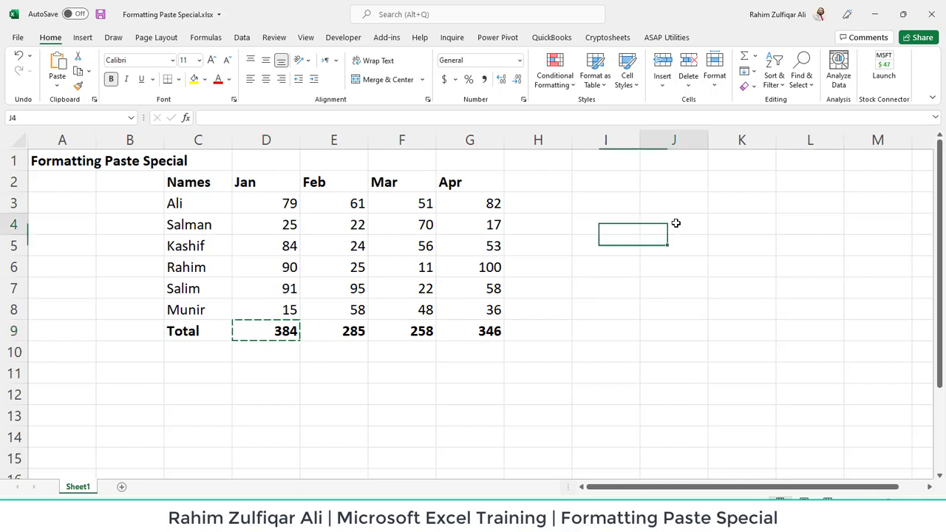
click(57, 82)
click(91, 228)
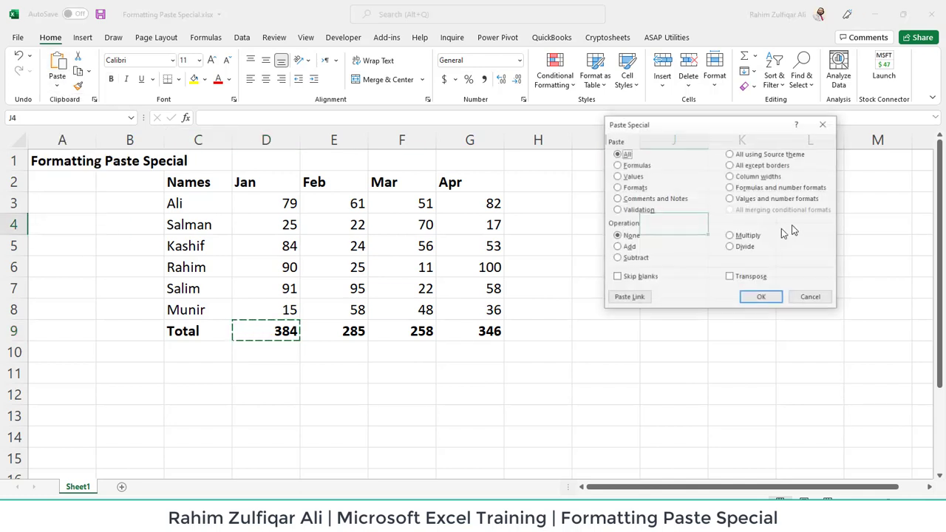
click(629, 177)
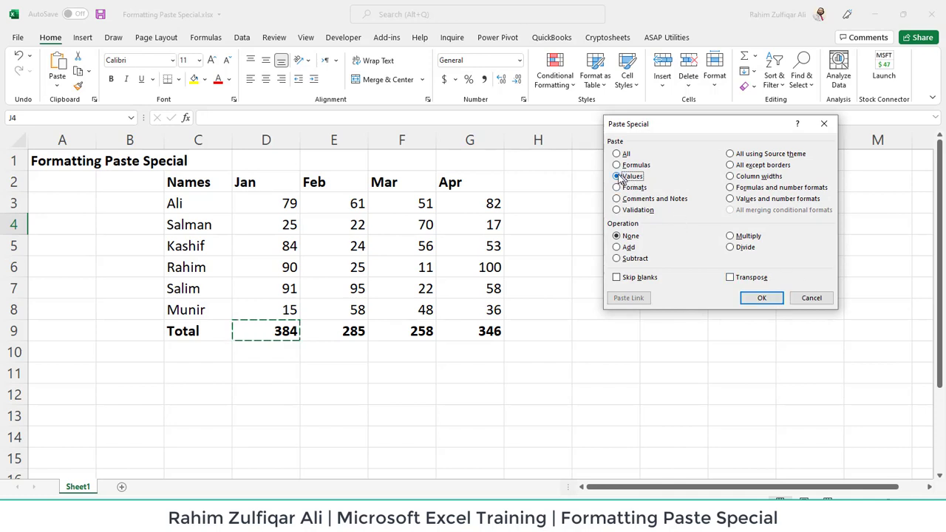
click(760, 298)
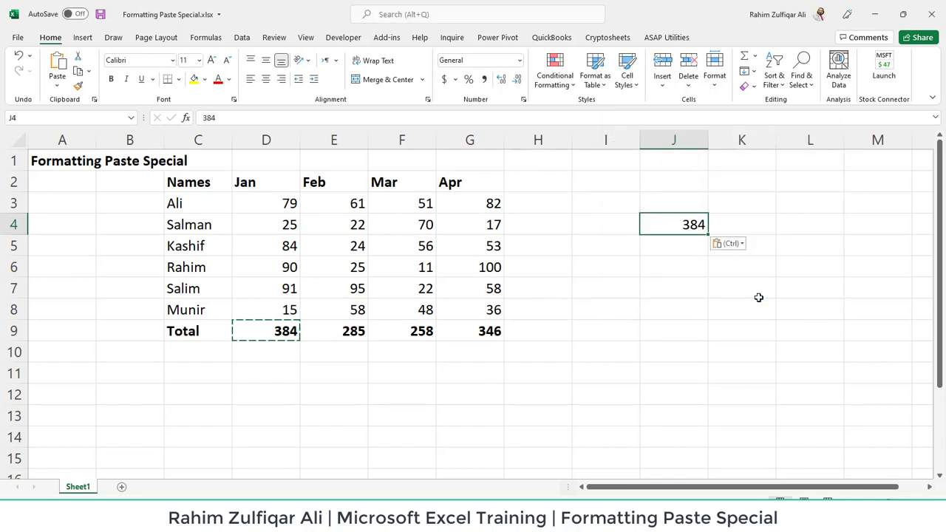
Step: Open cell J4 to check that it holds a plain value instead of a formula
click(692, 264)
click(688, 226)
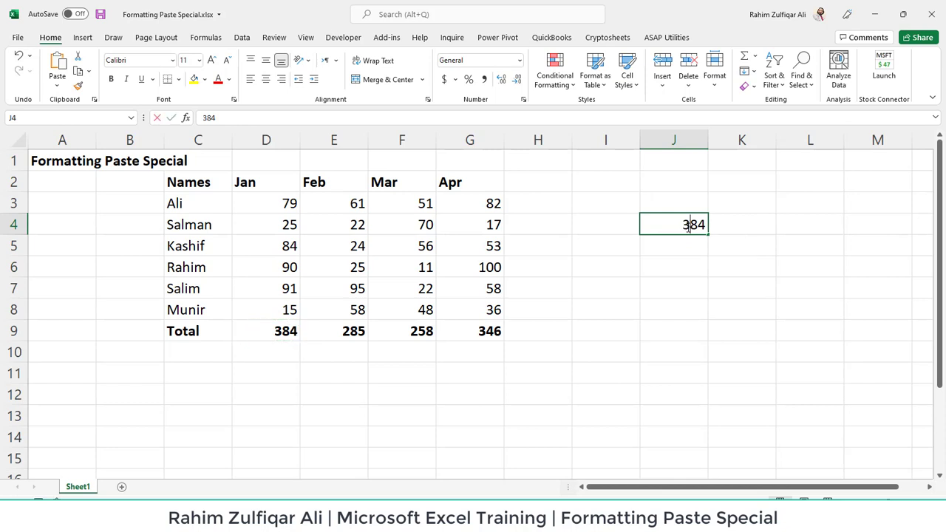
double_click(689, 226)
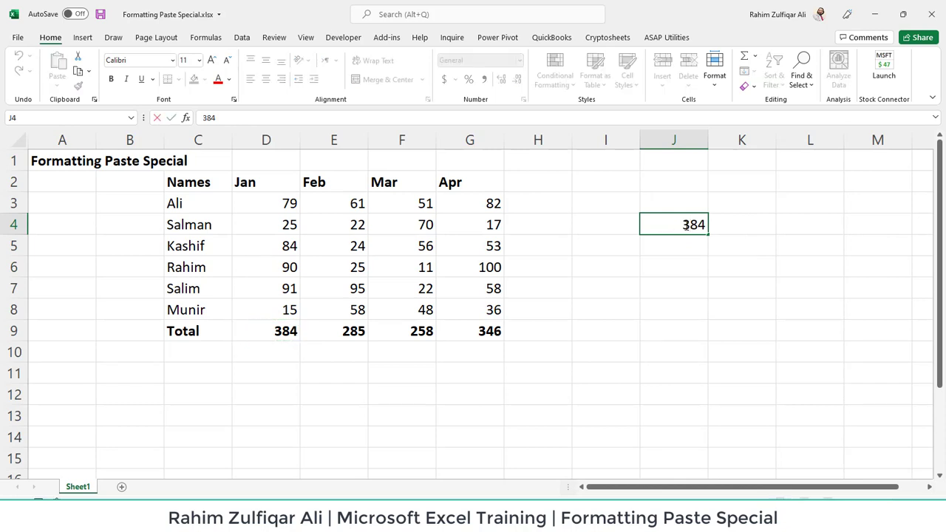
key(Escape)
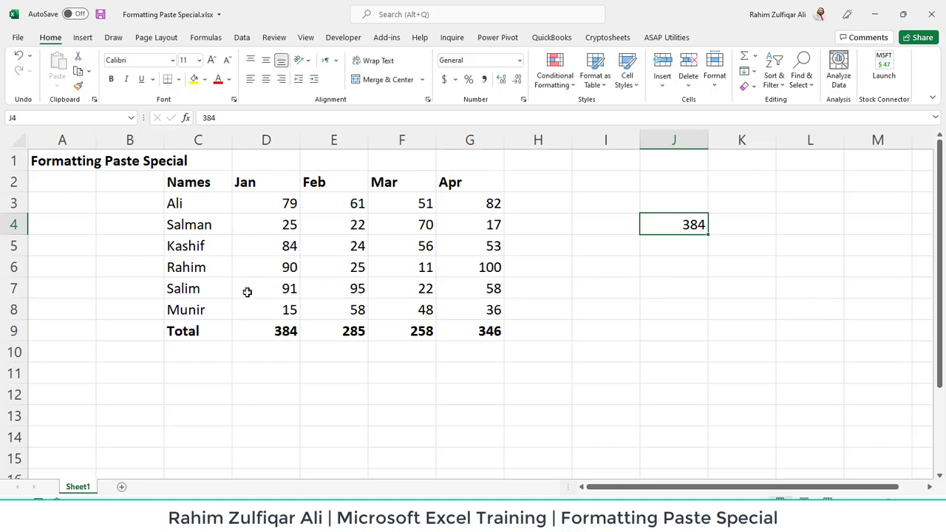
Step: Fill Kashif's Jan cell D5 with yellow
click(275, 244)
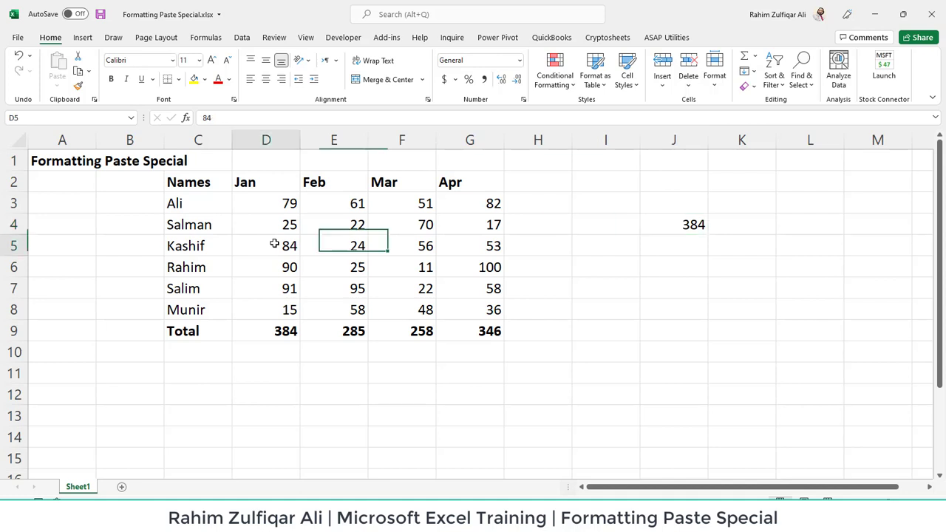
click(192, 83)
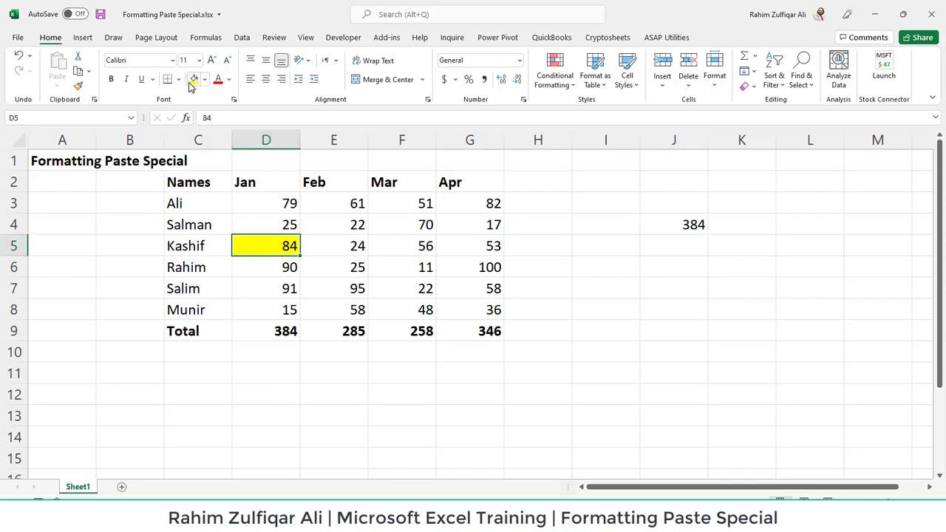
double_click(281, 245)
click(292, 282)
click(275, 237)
click(723, 282)
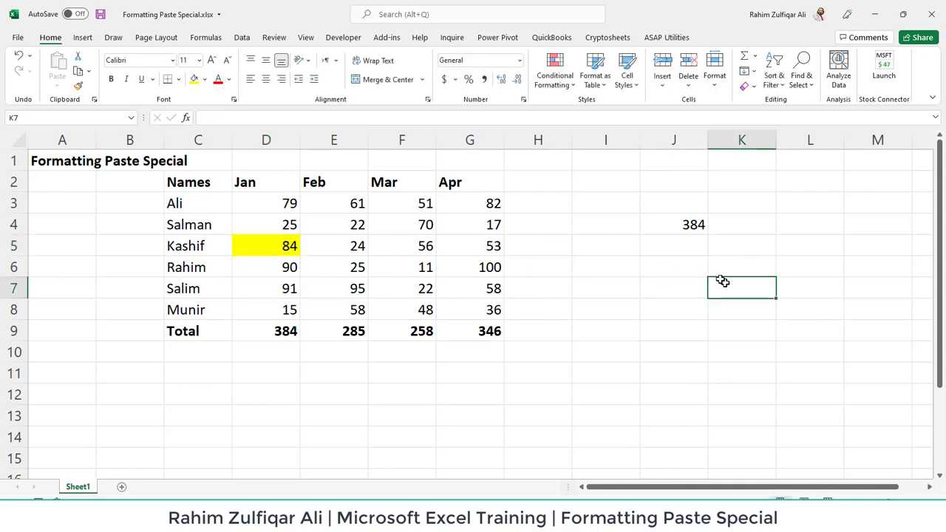
click(686, 244)
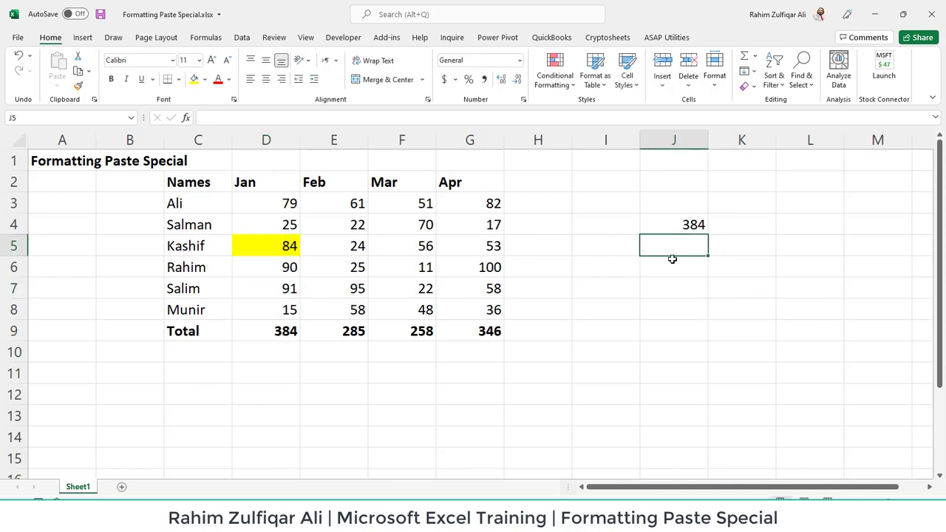
Step: Copy Kashif's yellow Jan cell D5 and paste only its formatting into J5 using Paste Special Formats
click(283, 246)
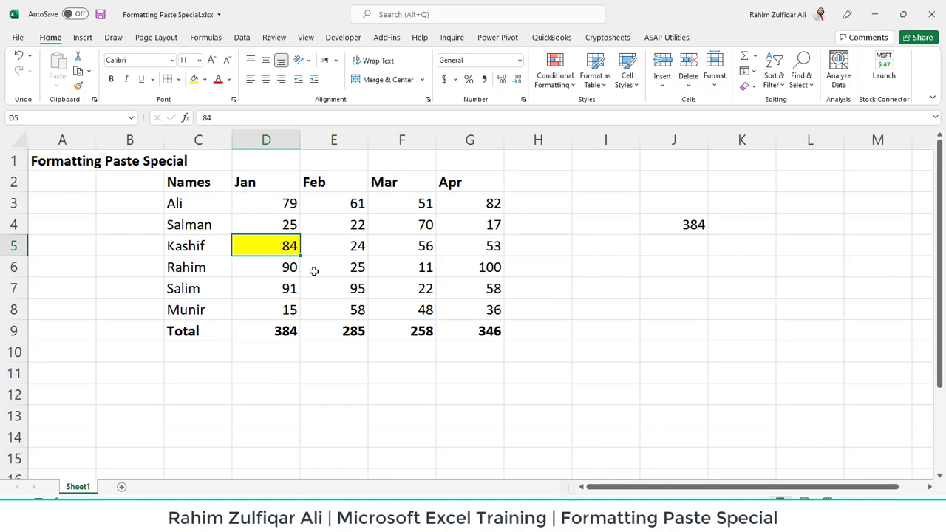
key(ctrl+c)
click(695, 246)
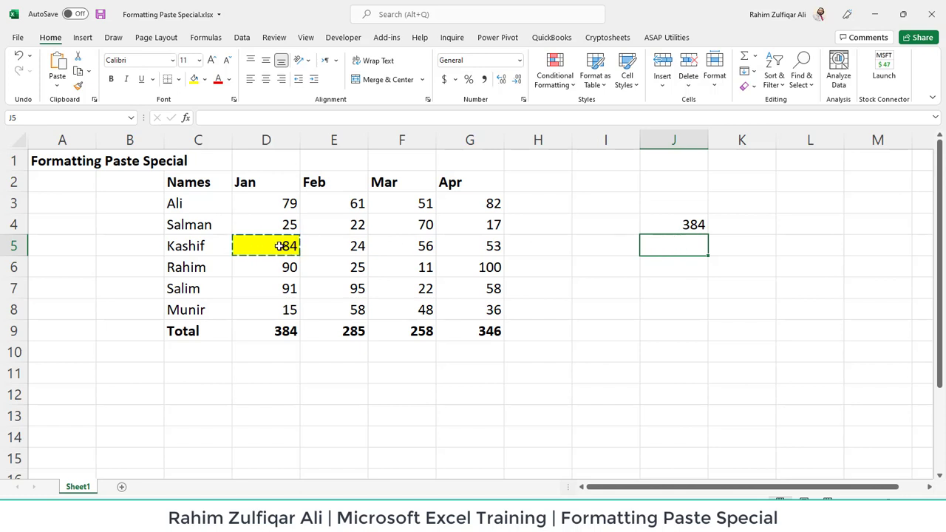
click(57, 85)
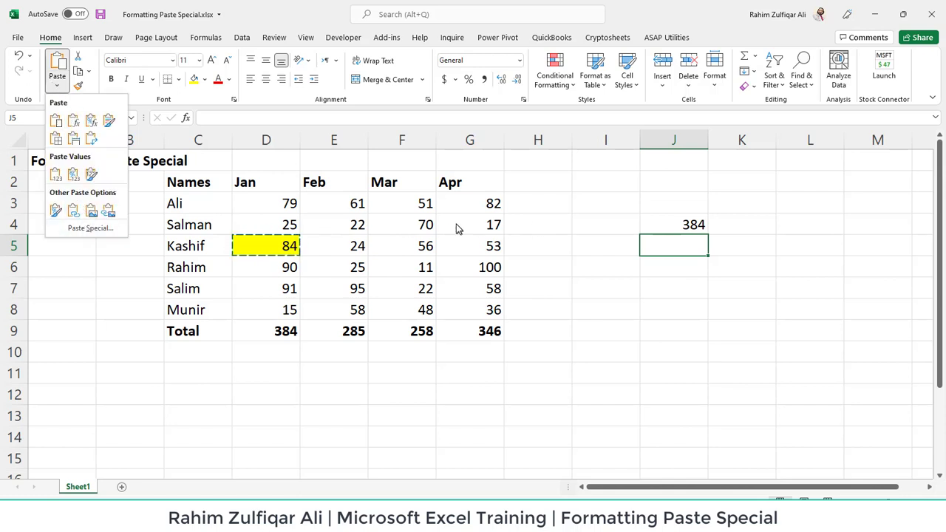
click(81, 229)
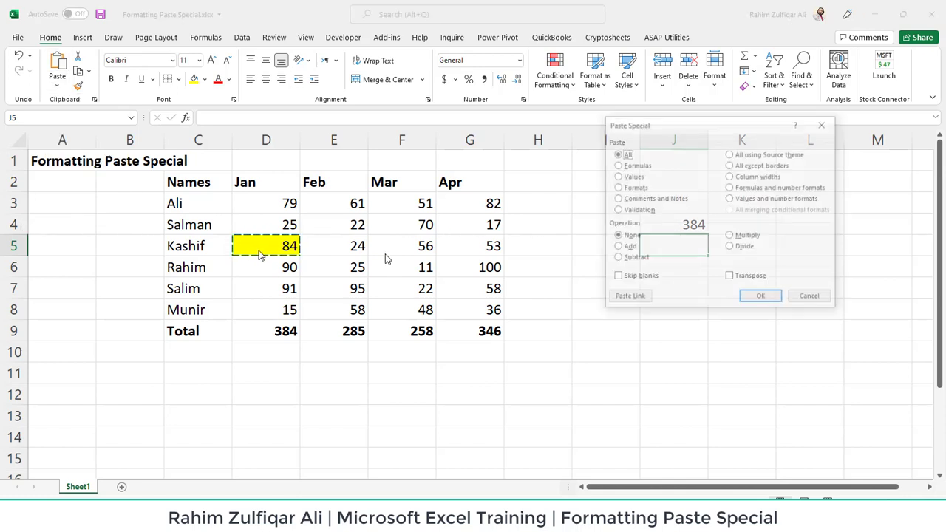
click(629, 190)
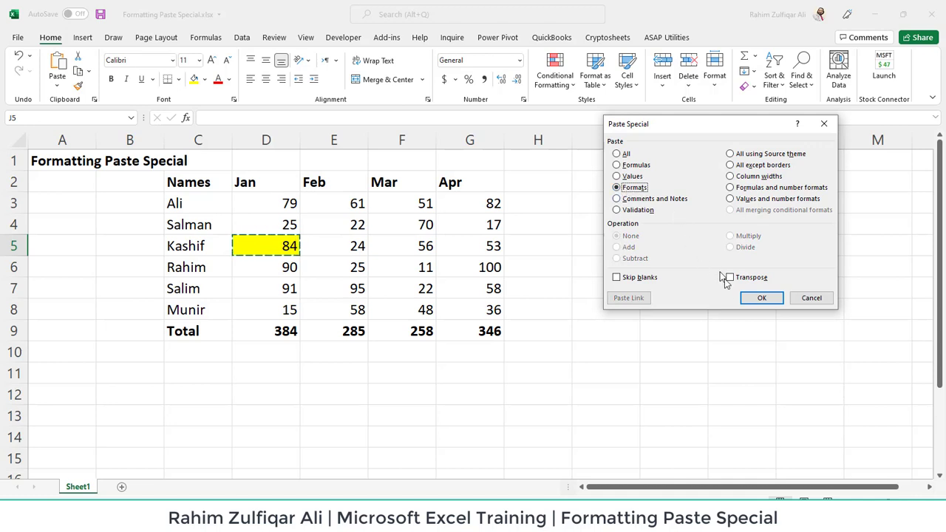
click(759, 298)
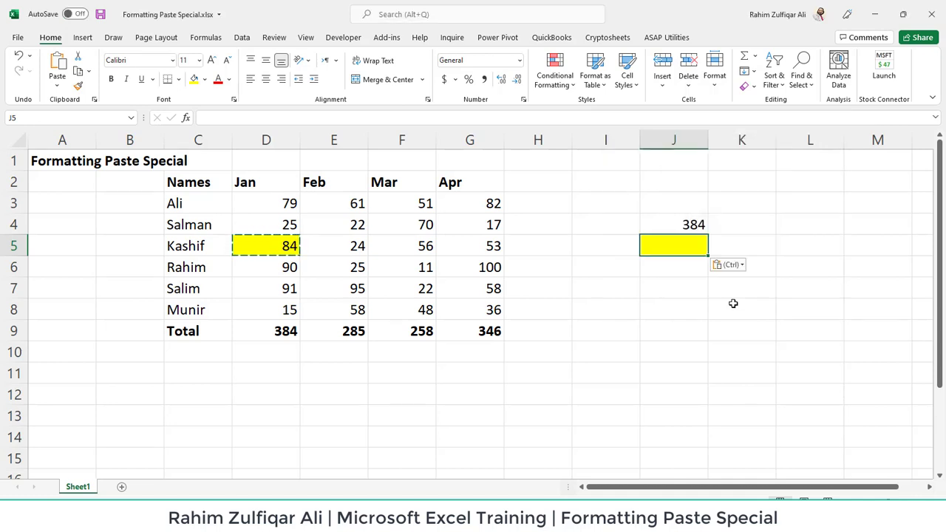
click(673, 275)
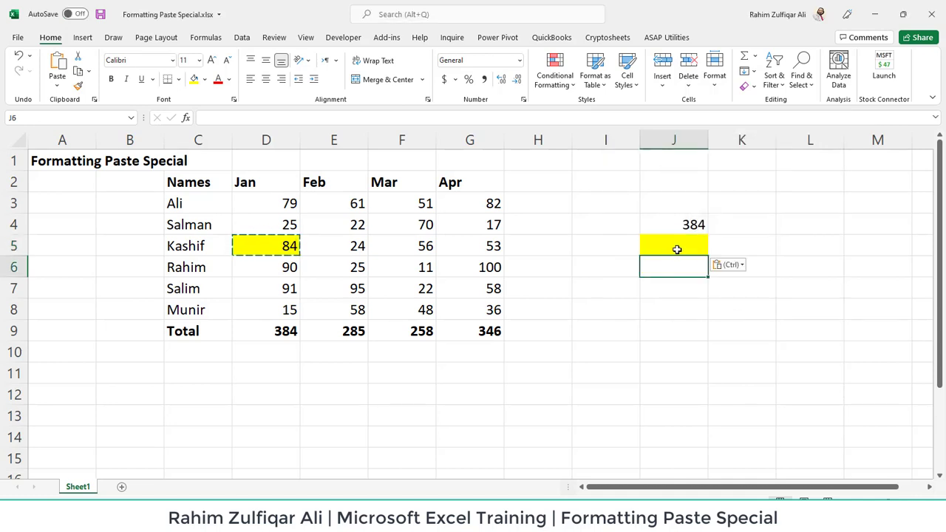
click(676, 249)
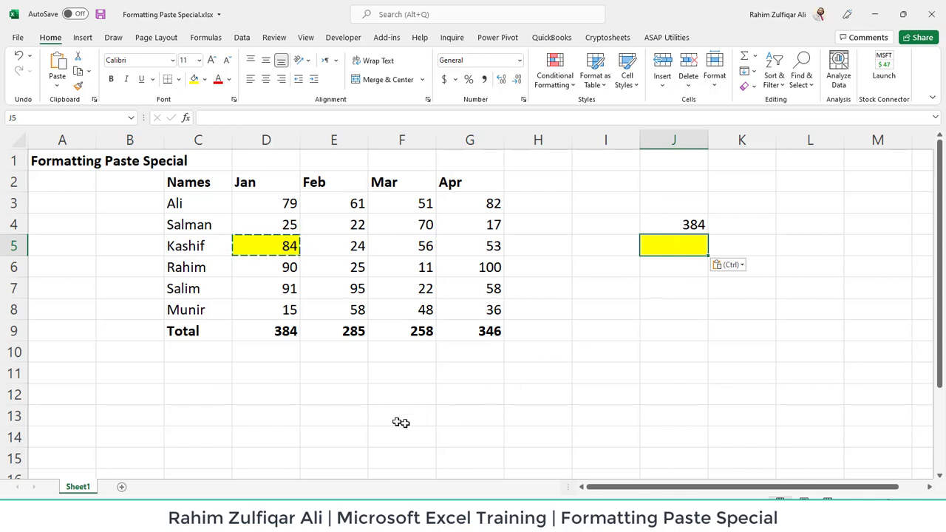
click(330, 379)
key(Escape)
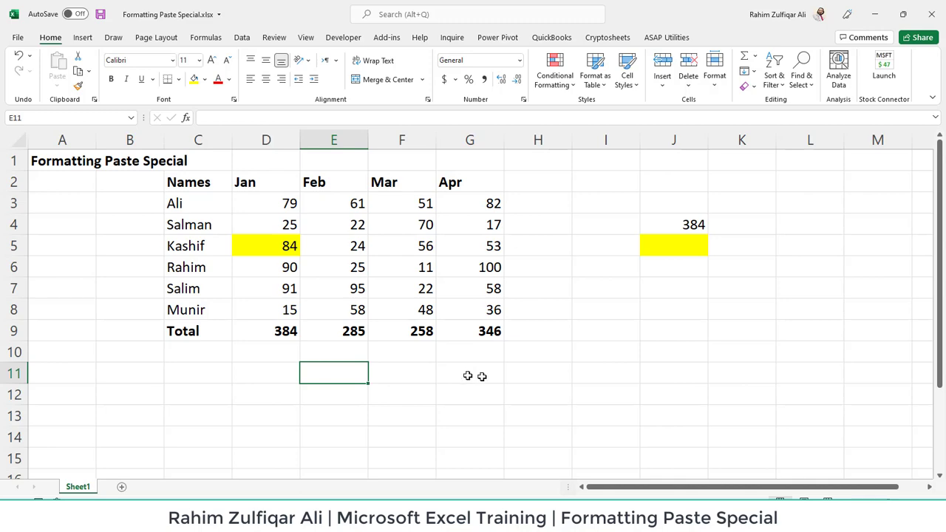
Step: Copy the whole sales table C2:G9 and paste it at C12 as values only, transposed, via Paste Special
click(844, 500)
click(845, 500)
click(844, 501)
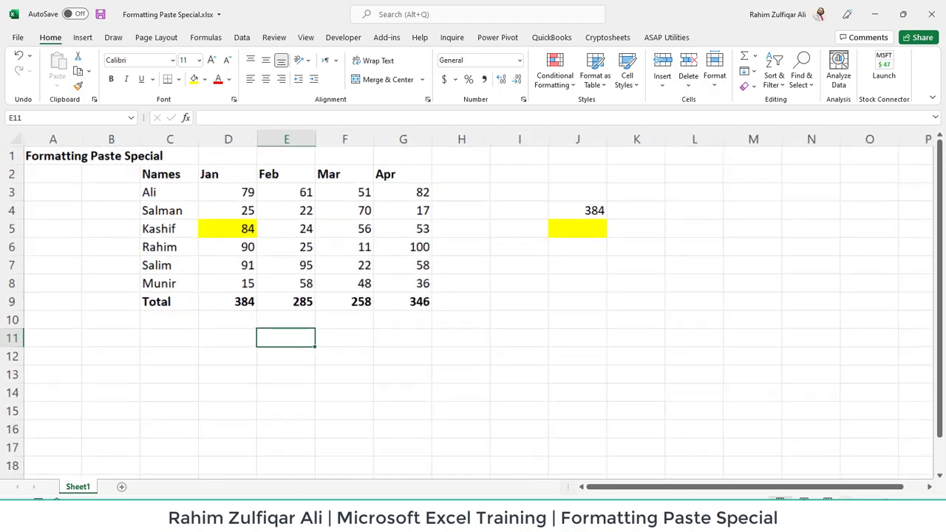
drag(169, 172, 403, 297)
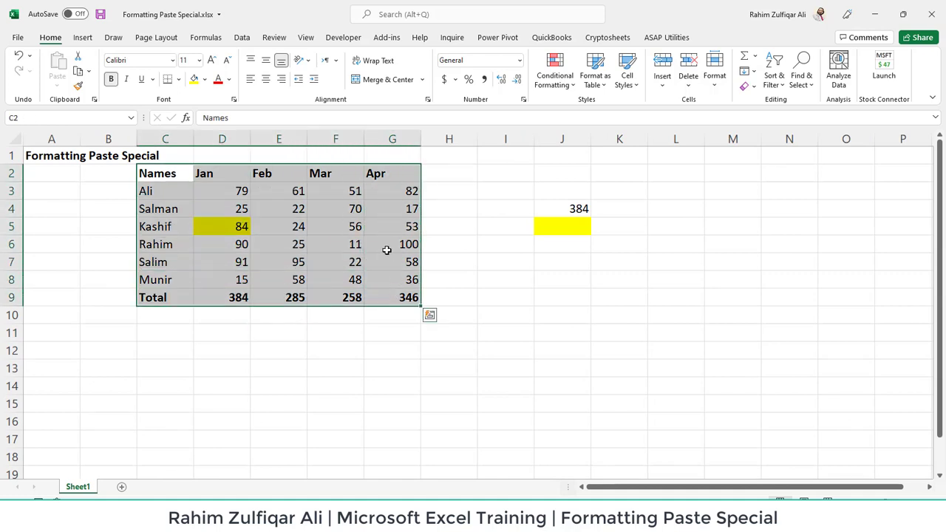
key(ctrl+c)
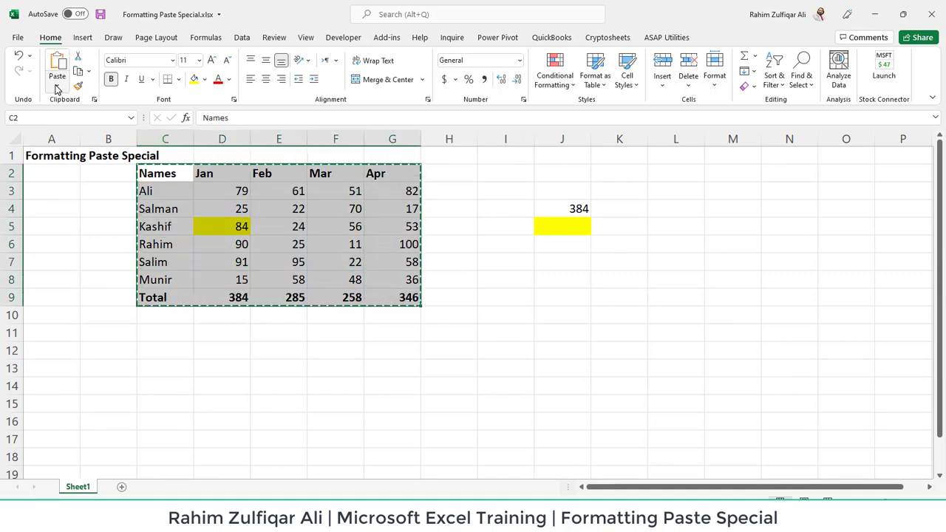
click(159, 351)
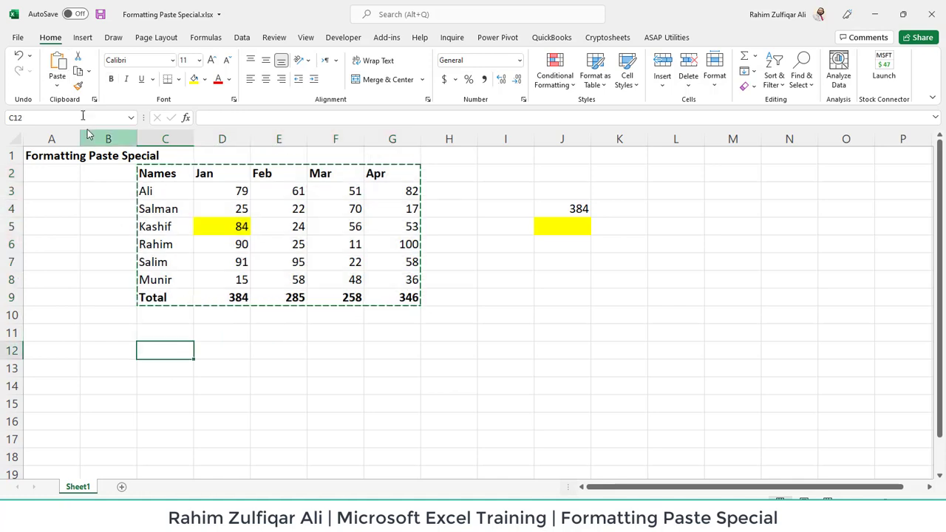
click(59, 86)
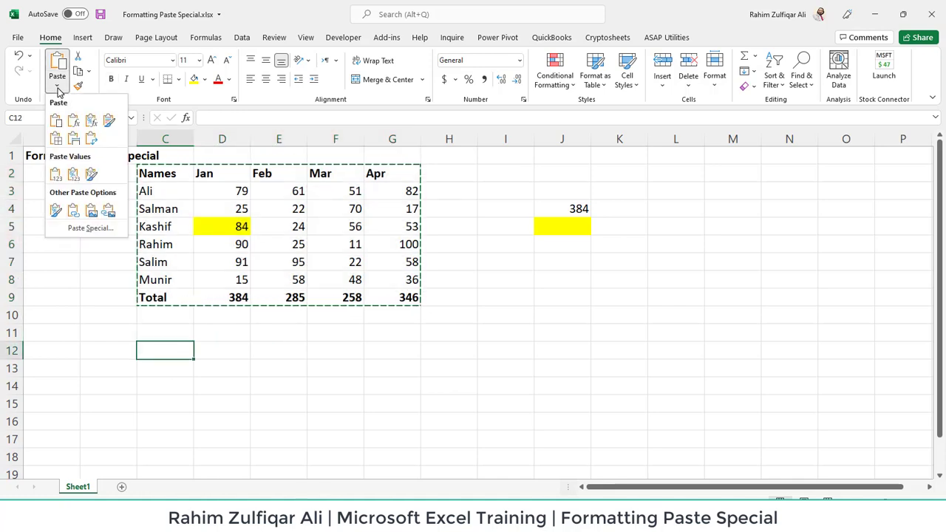
click(85, 235)
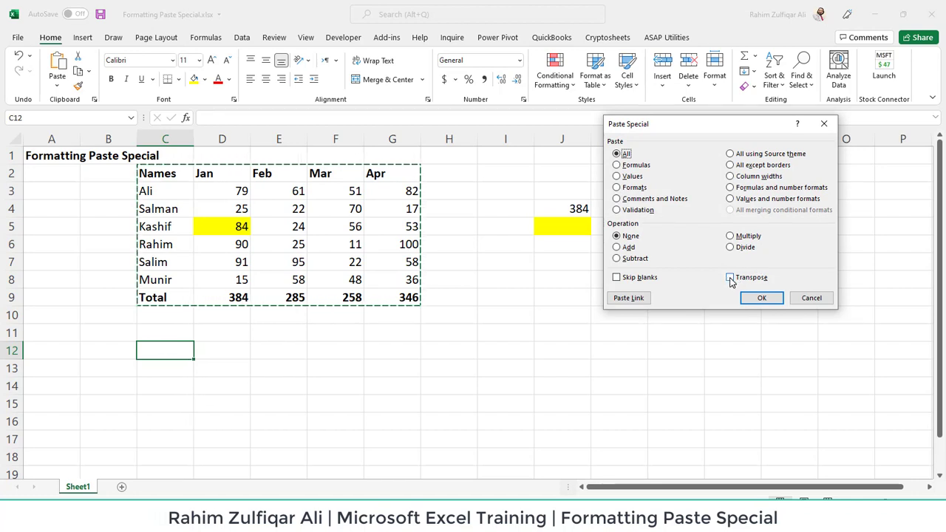
click(730, 279)
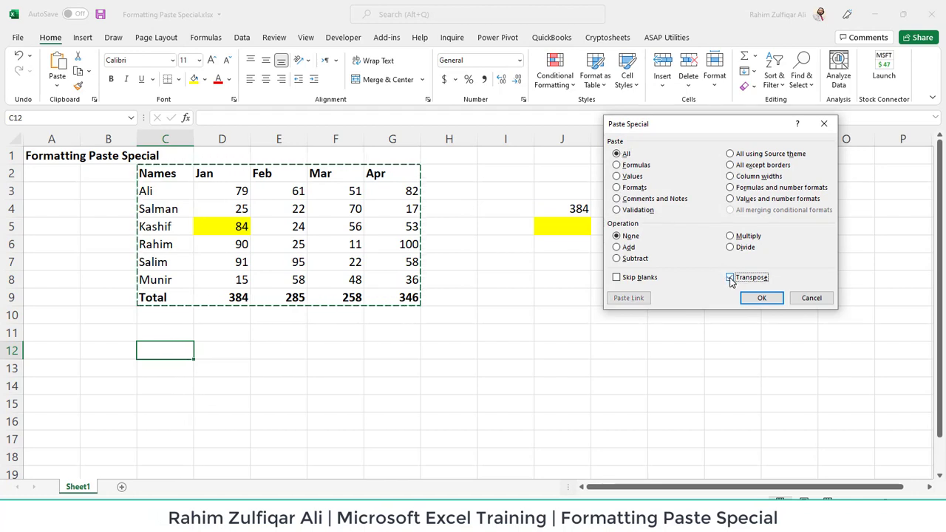
click(632, 178)
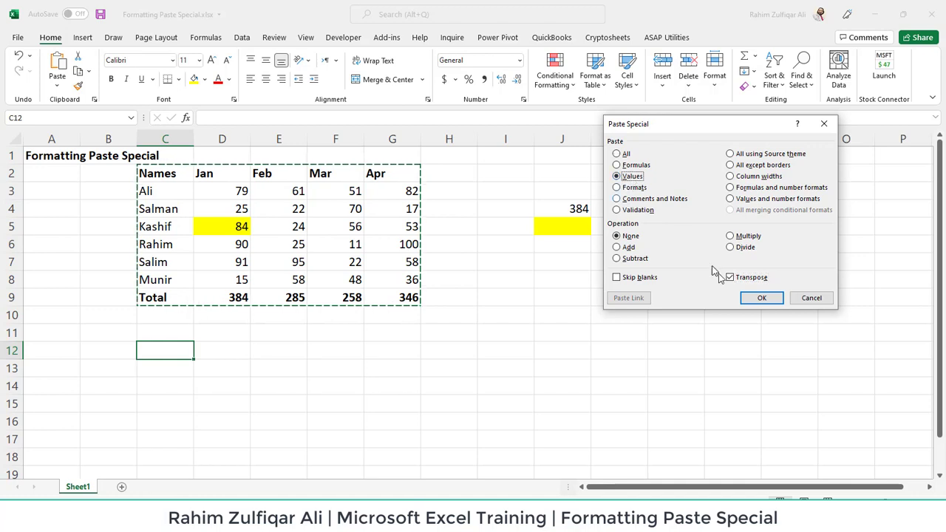
click(764, 303)
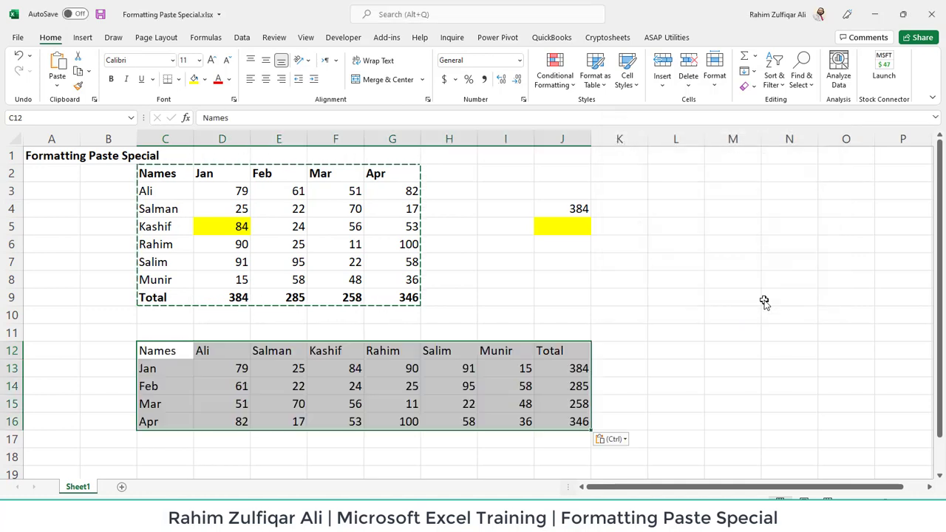
Step: Compare the original table's columns and rows with the matching rows and columns of the transposed copy
click(369, 385)
click(184, 170)
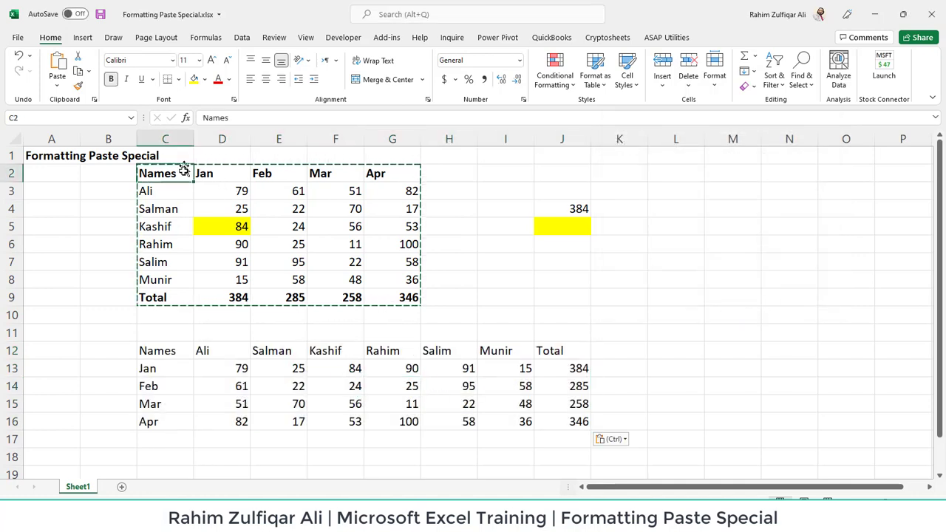
drag(195, 173, 207, 277)
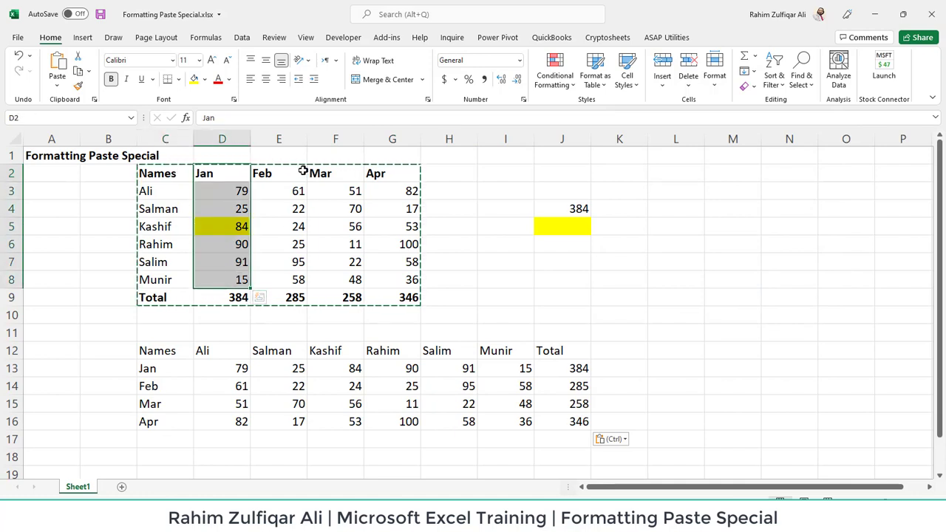
drag(303, 172, 298, 279)
drag(155, 370, 540, 363)
drag(182, 192, 354, 191)
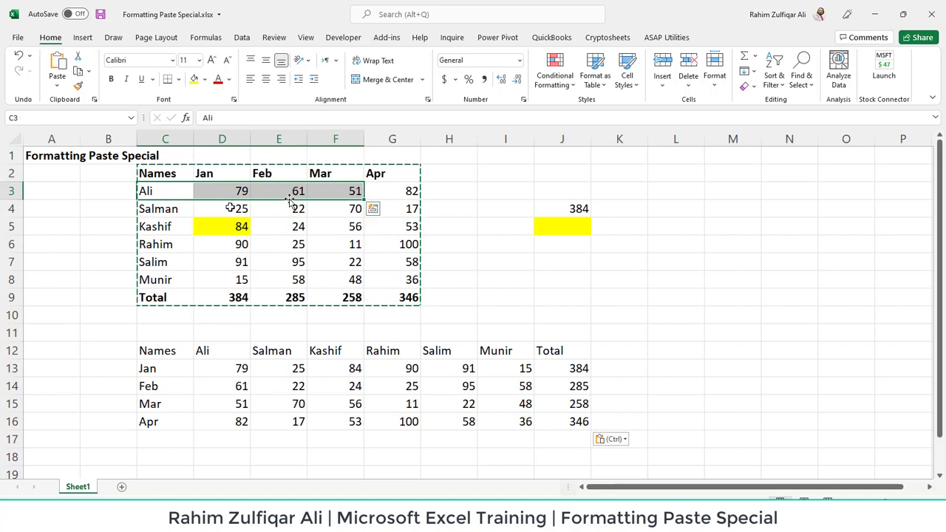
drag(172, 209, 299, 209)
drag(279, 350, 293, 422)
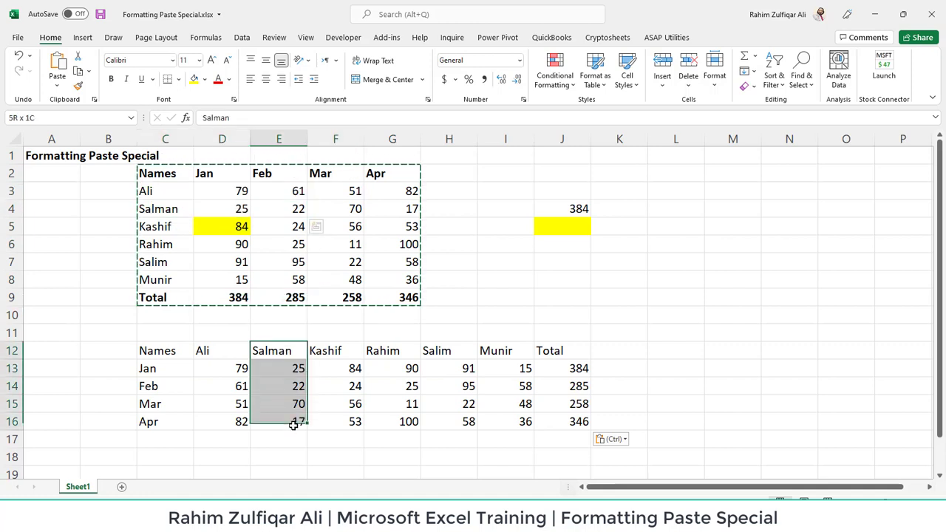
drag(335, 360, 326, 406)
click(340, 280)
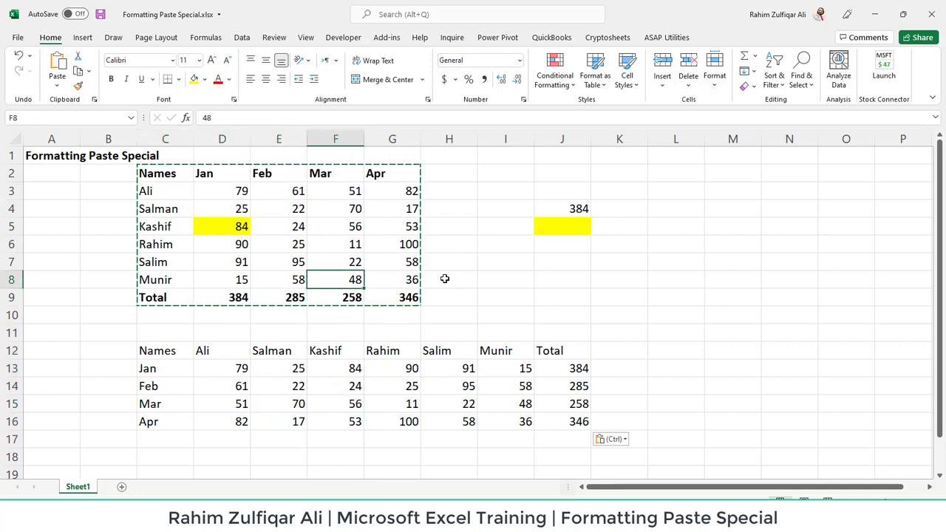
key(Escape)
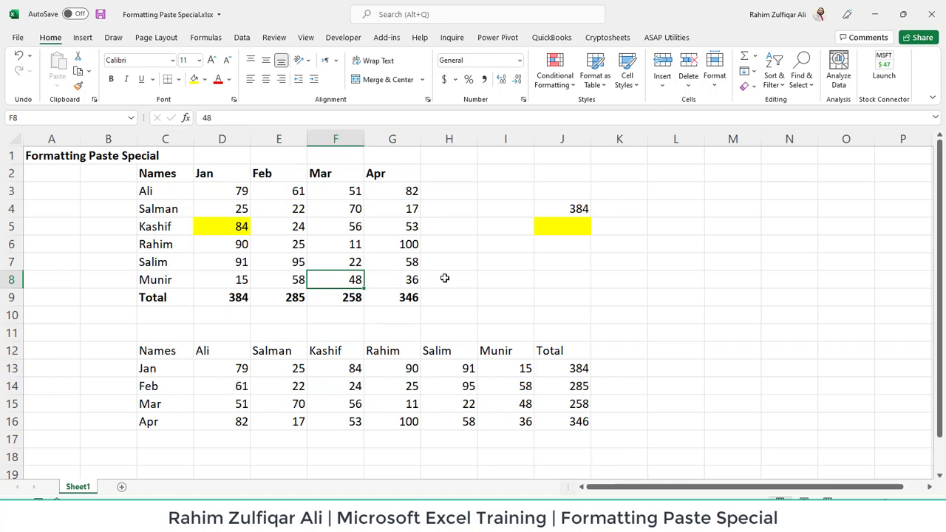
click(411, 370)
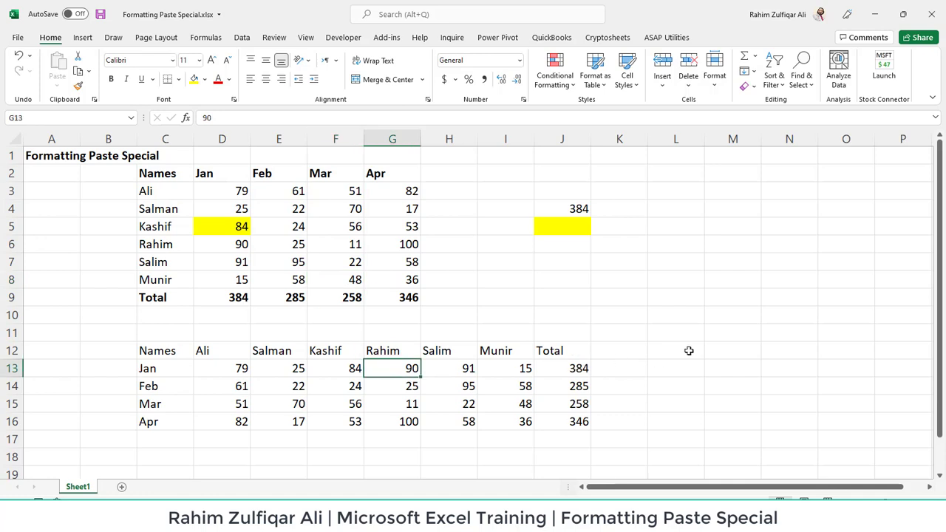
click(693, 320)
Step: Copy the Feb header cell E2 and review the Paste Special dialog's options without pasting
double_click(284, 289)
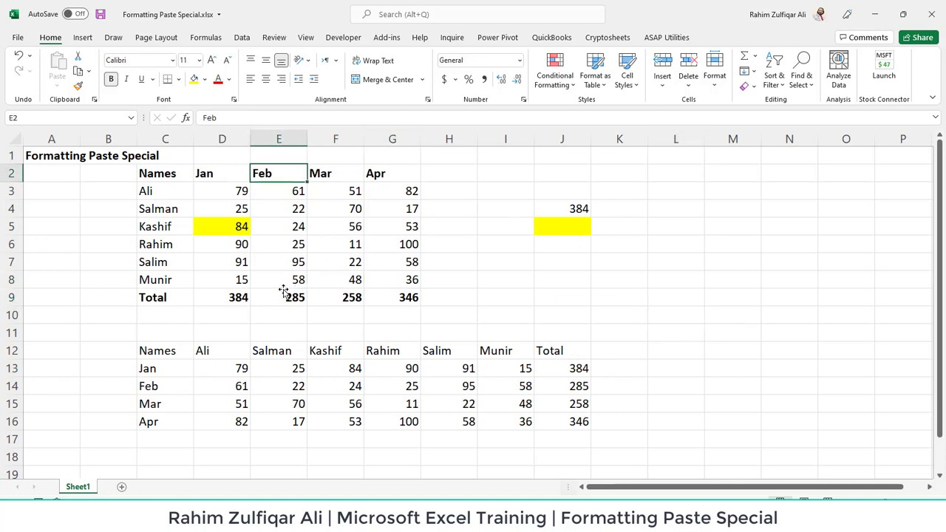
key(ctrl+c)
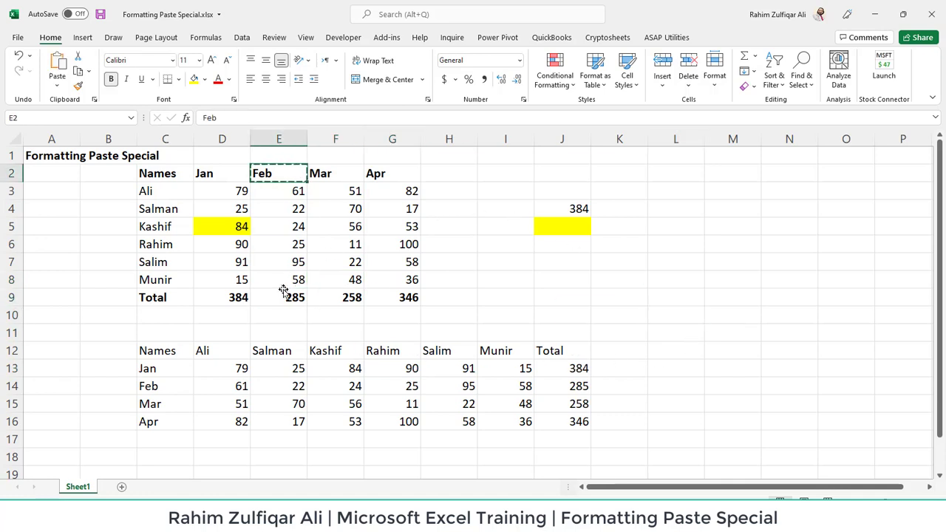
click(56, 86)
click(98, 228)
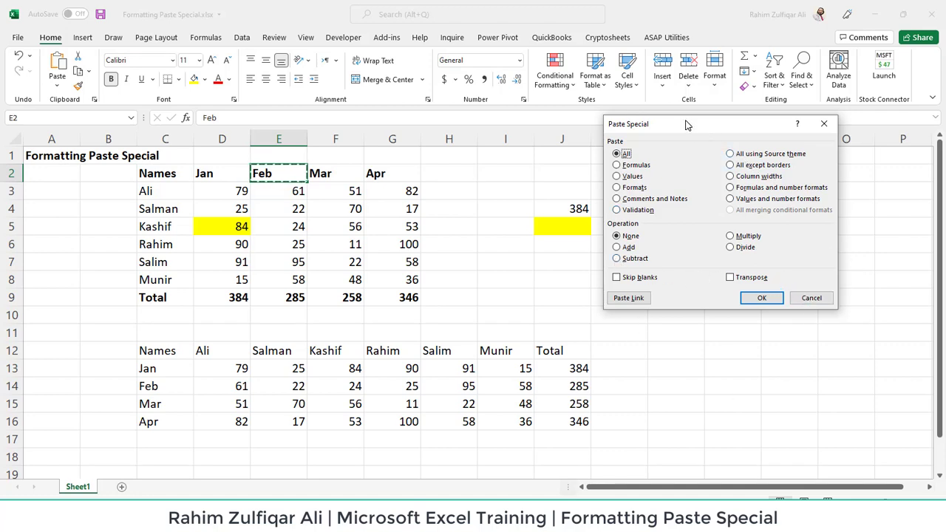
drag(686, 126, 705, 188)
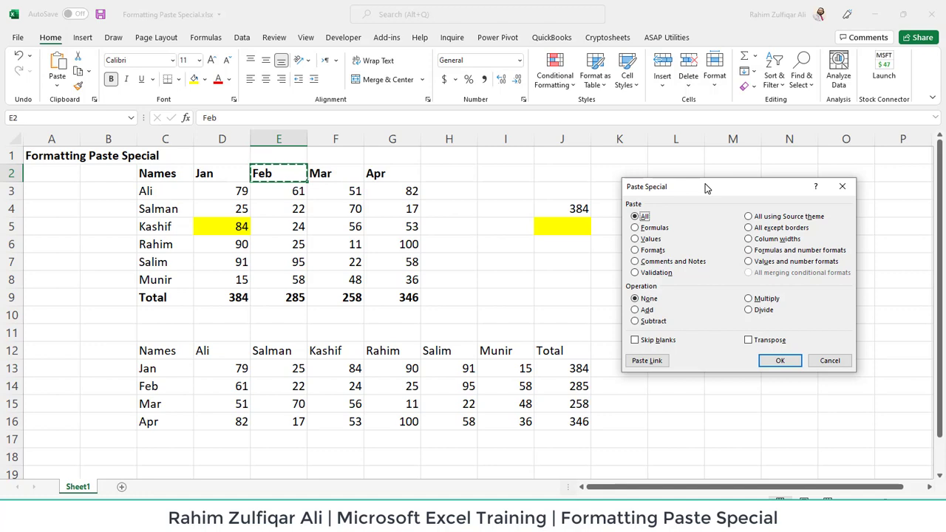
click(823, 363)
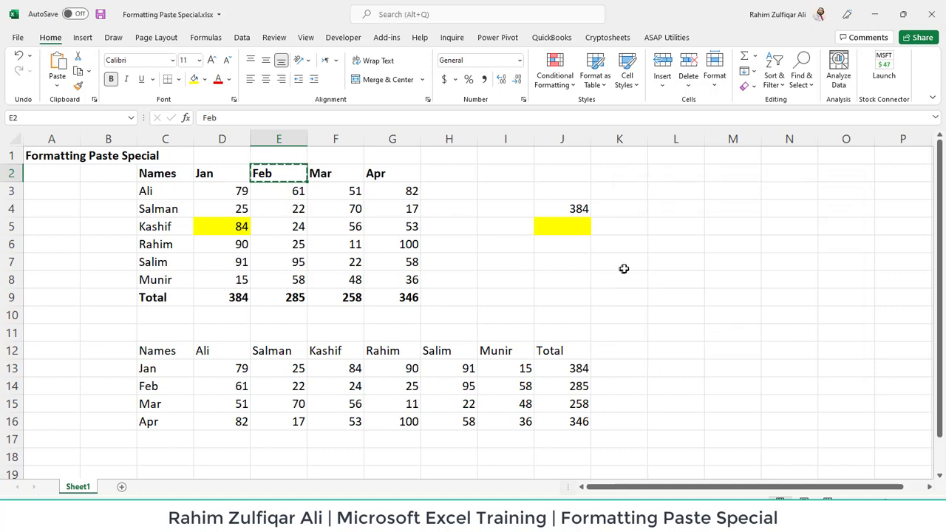